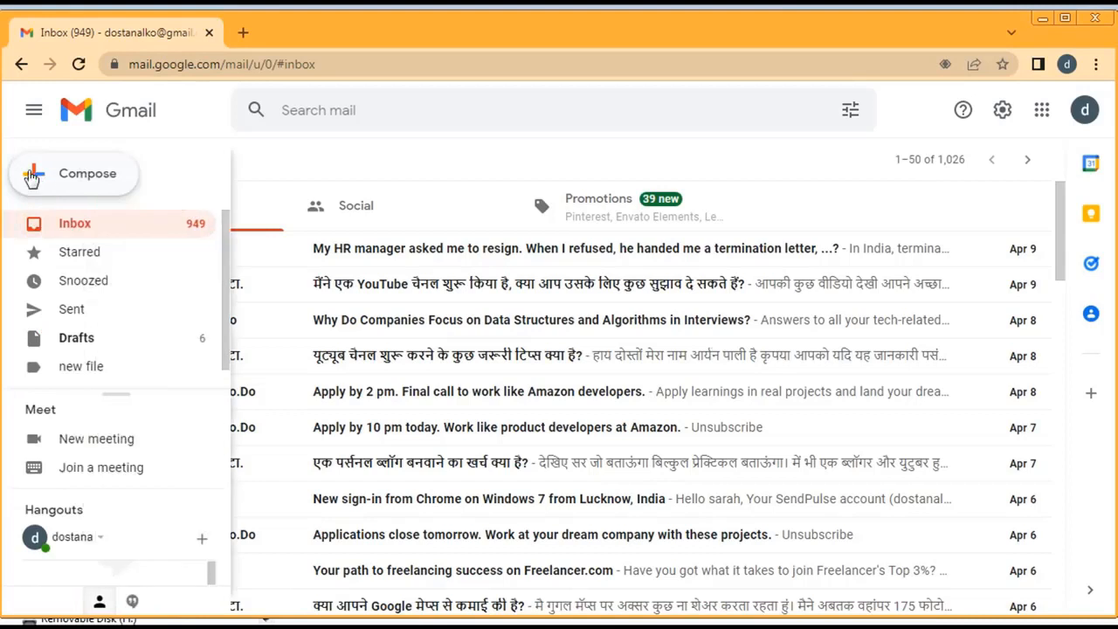
Start a new message and enter the first recipient's name in the To field
left_click(31, 176)
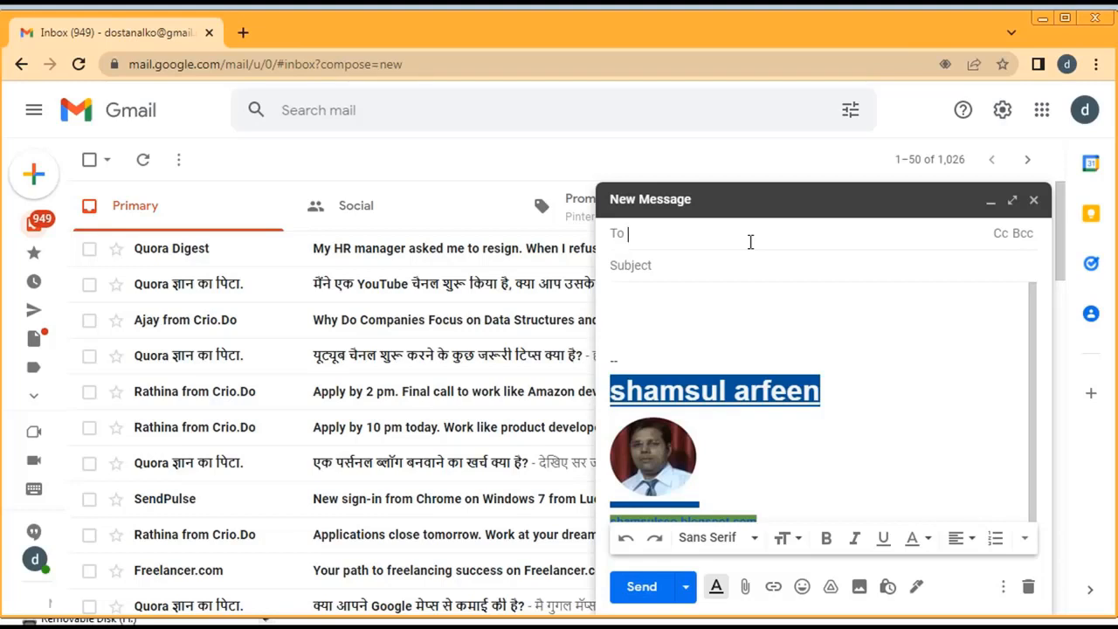
type("rahul")
Give the draft the subject 'road repair'
left_click(705, 265)
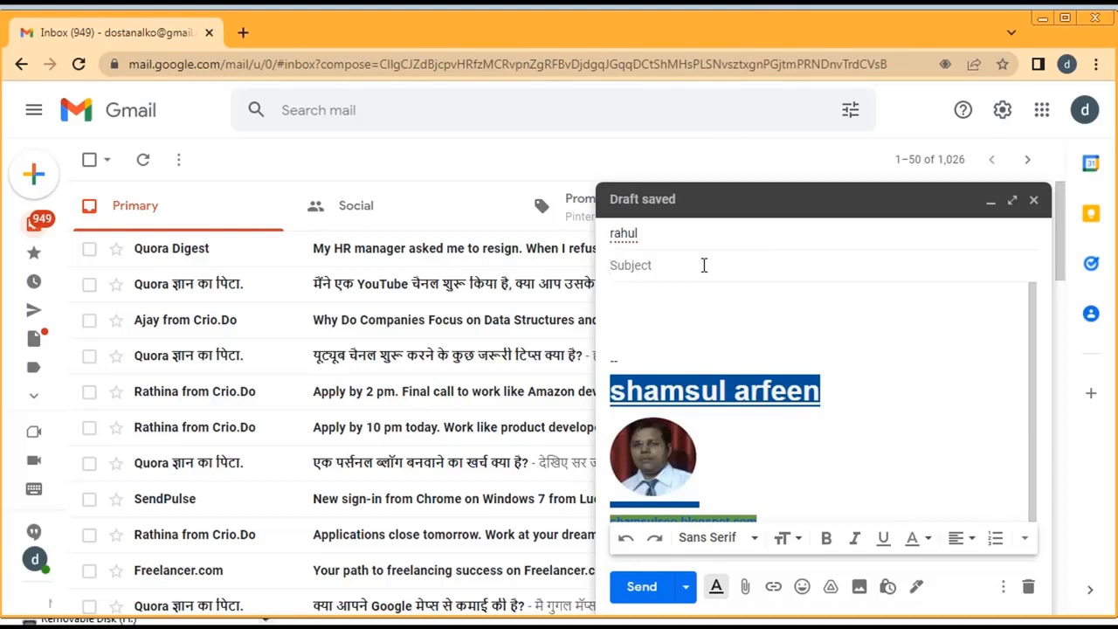
type("road repair")
left_click(701, 302)
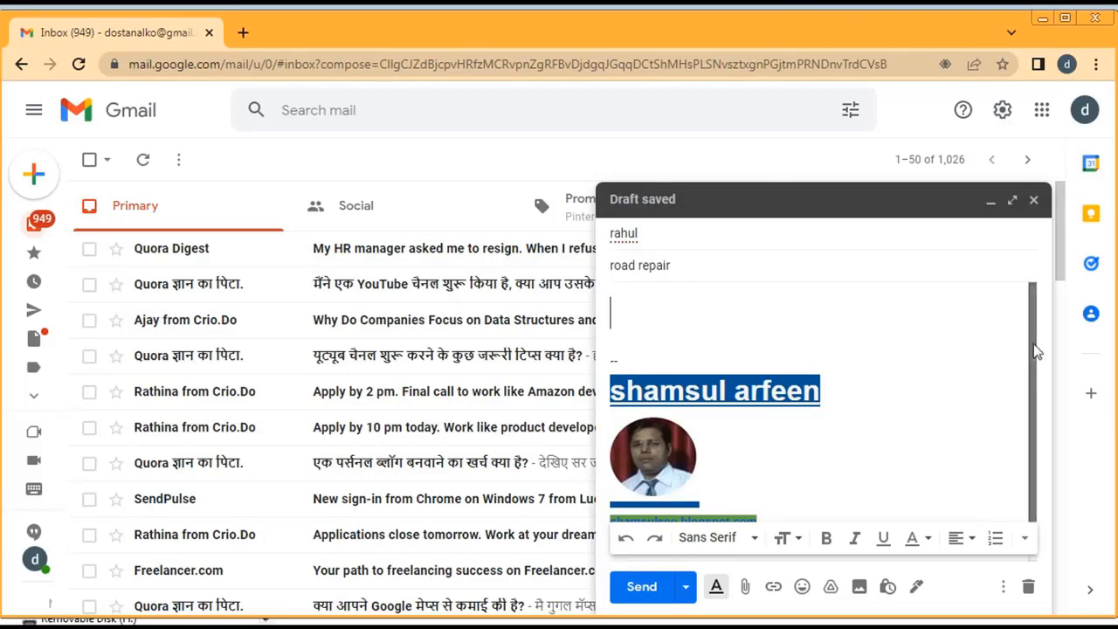
left_click_drag(1060, 278, 1065, 213)
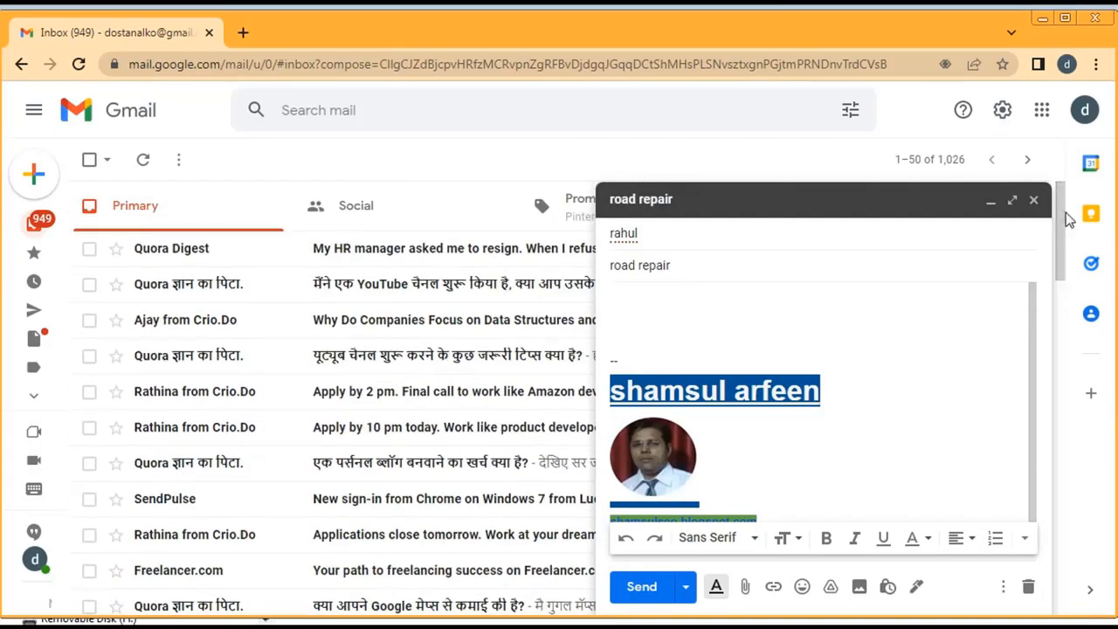
Replace the wrong first recipient with their correctly spelled full Gmail address
left_click(807, 239)
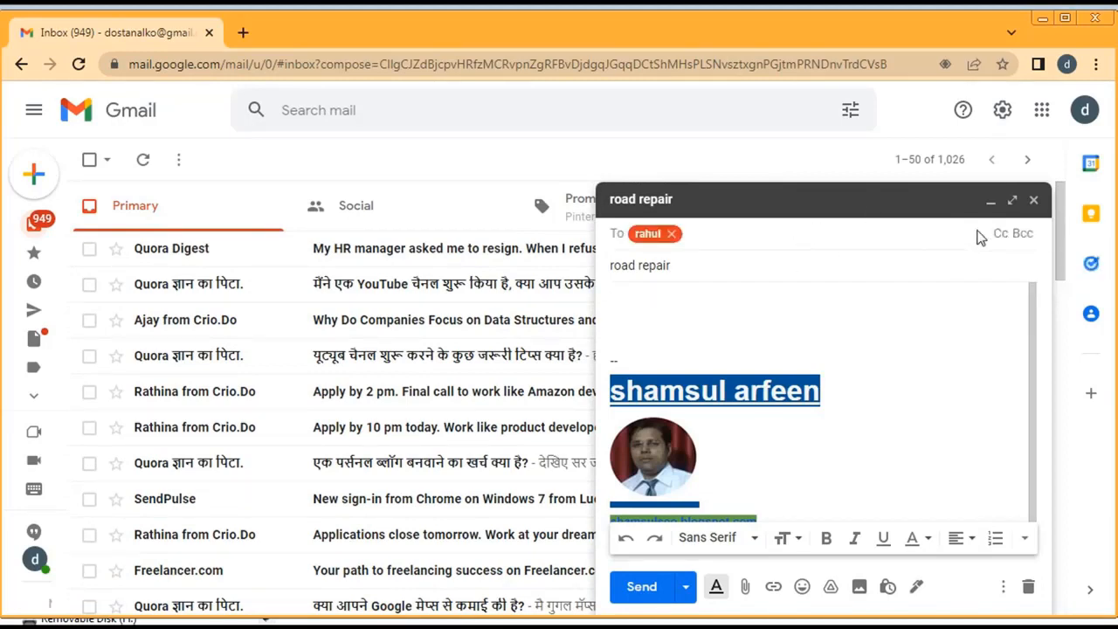
left_click(672, 234)
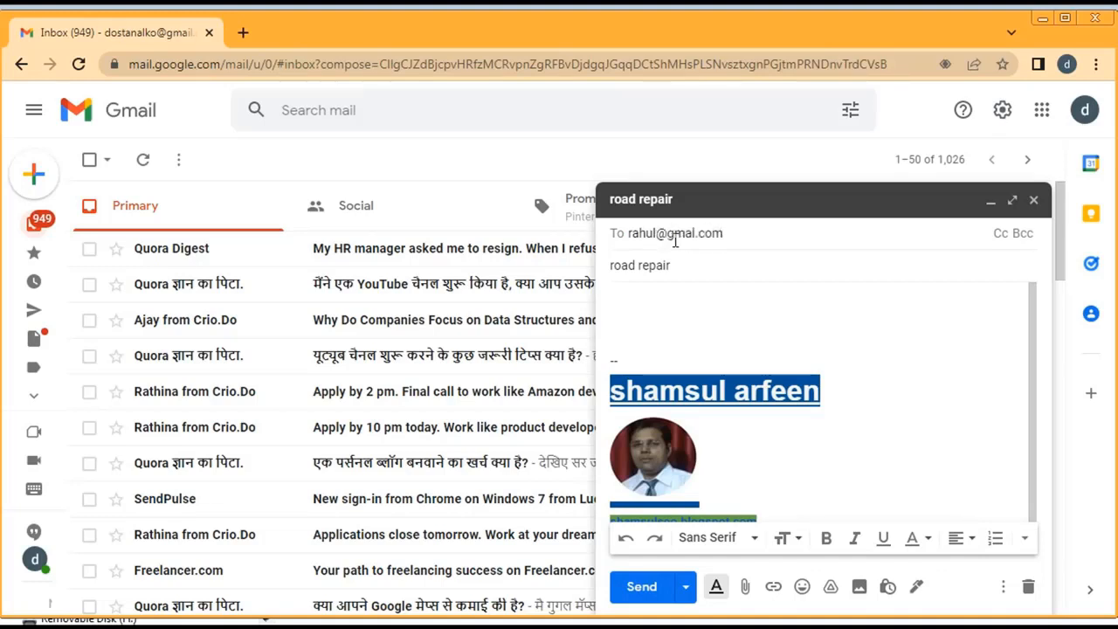
type("i")
key("Return")
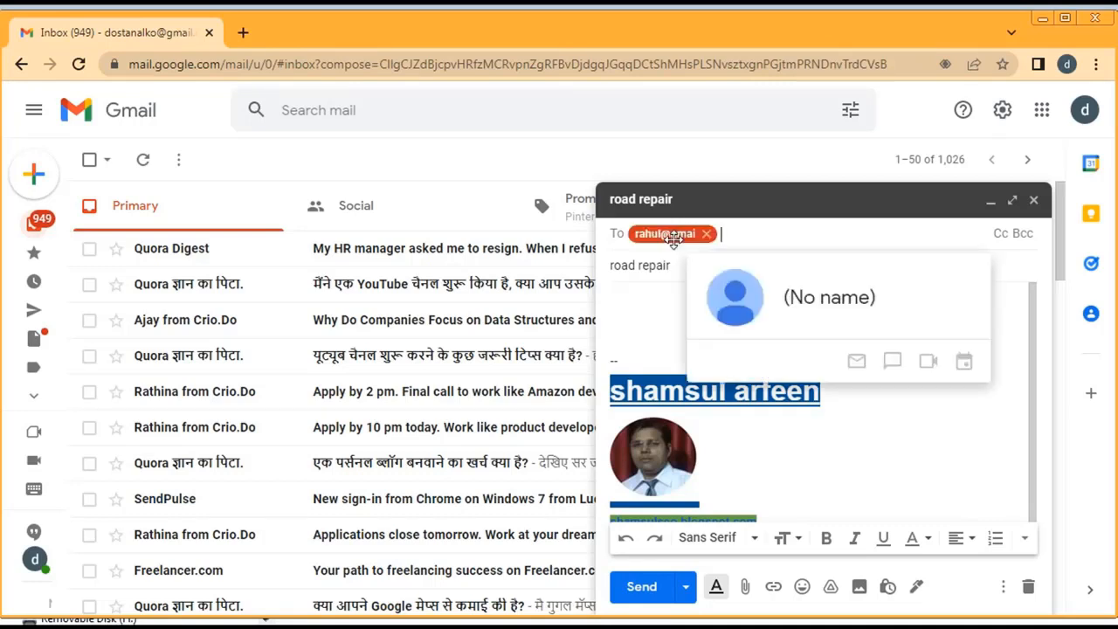
left_click(706, 234)
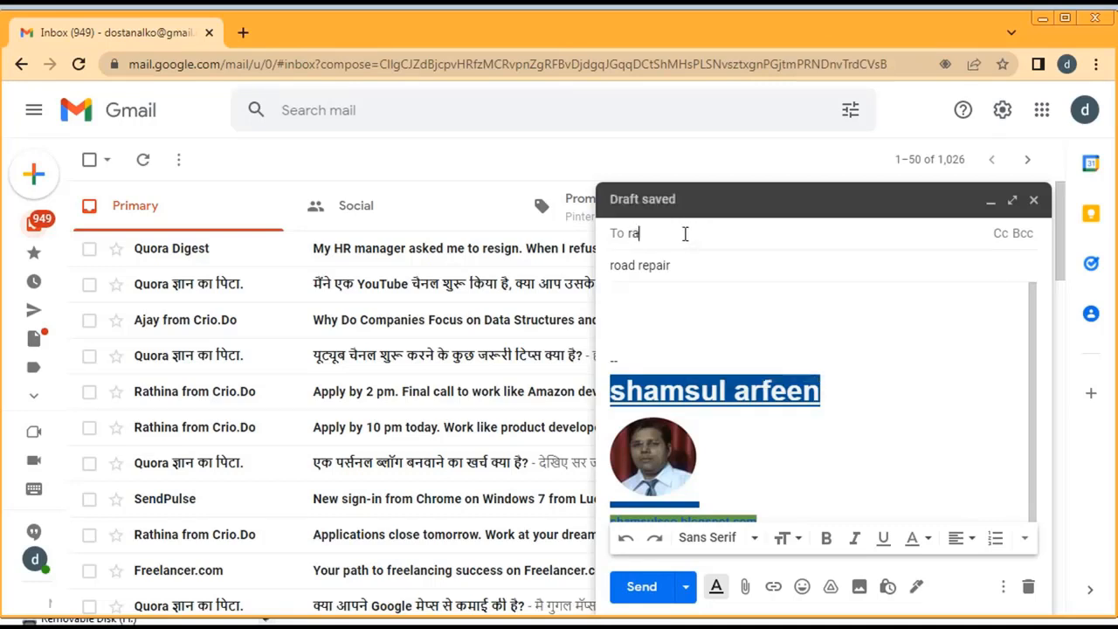
Begin the body with 'this is to ikn', fixing typos, and expand the recipient fields again
left_click(737, 311)
type("this is")
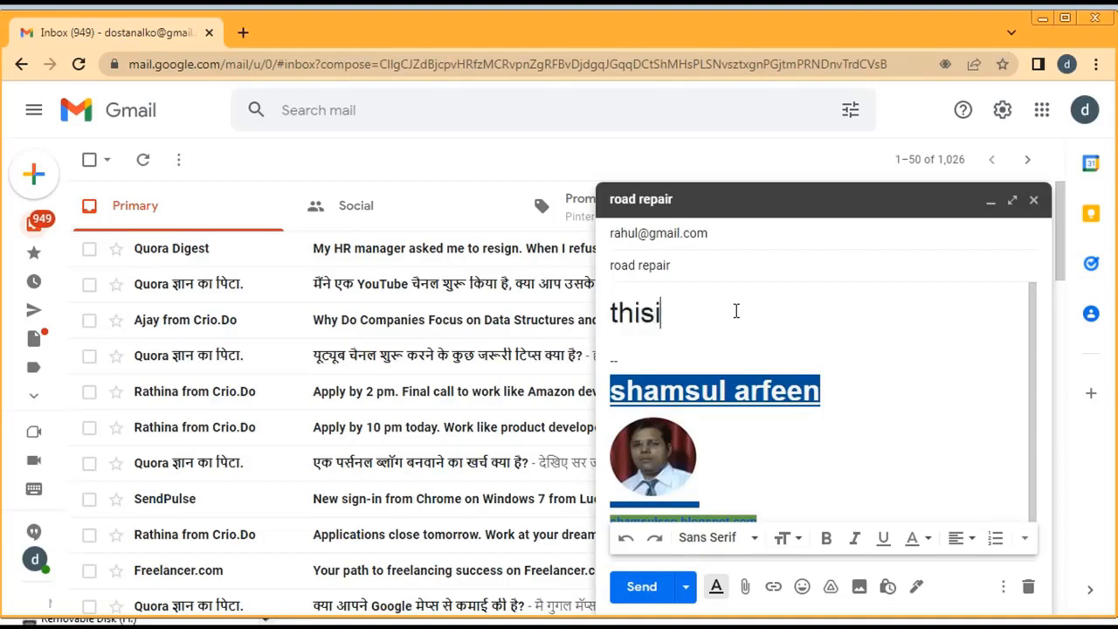
key("BackSpace")
key("BackSpace")
type("is to ")
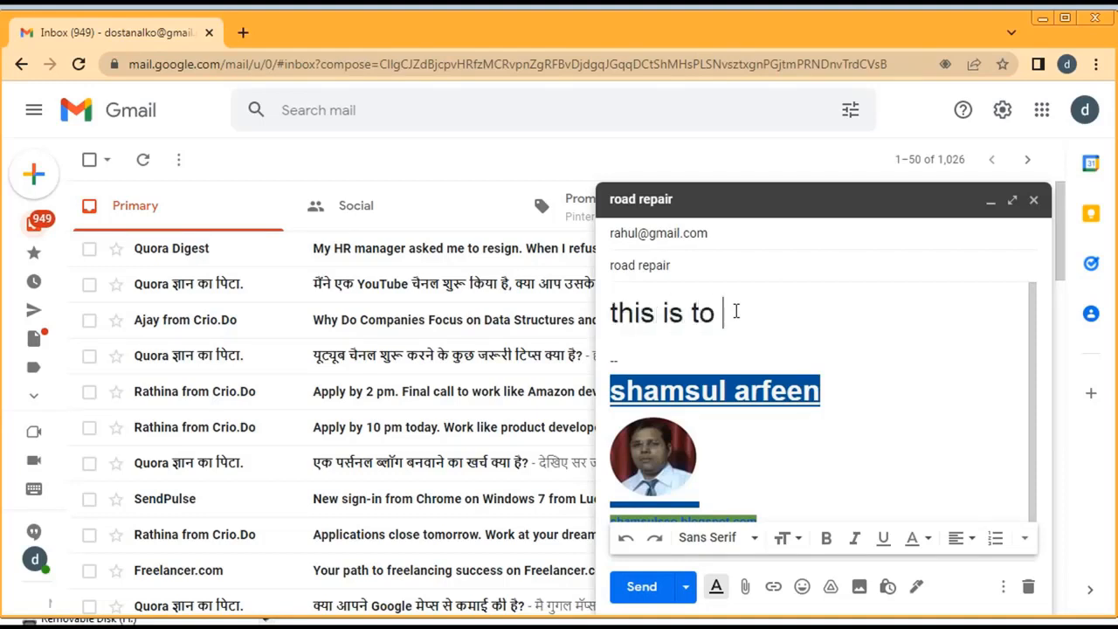
type("iknfo")
key("BackSpace")
key("BackSpace")
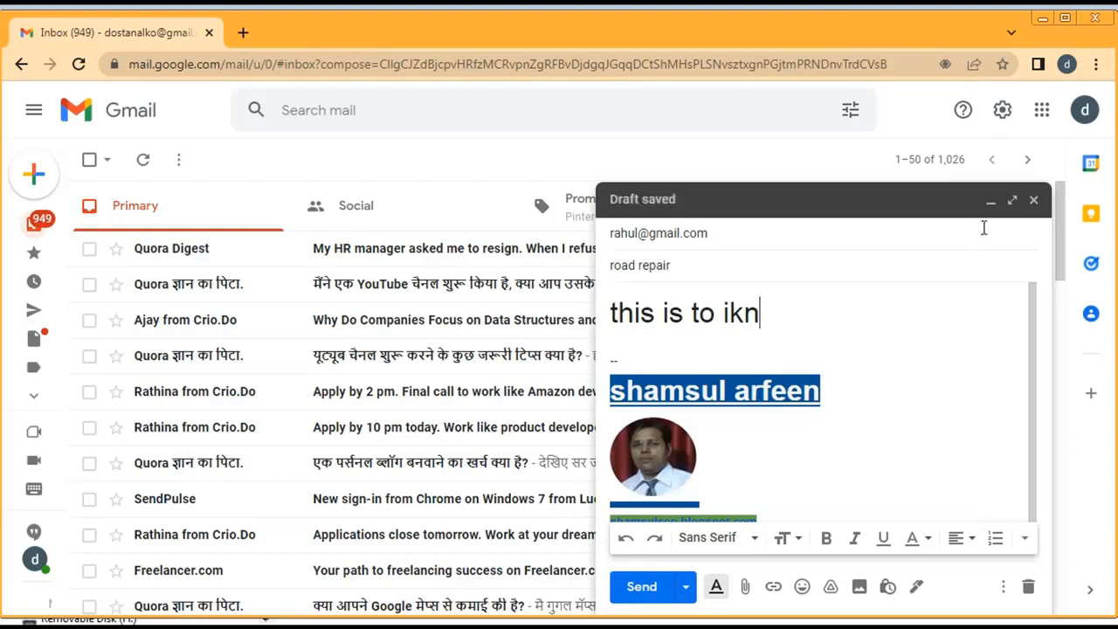
left_click(821, 231)
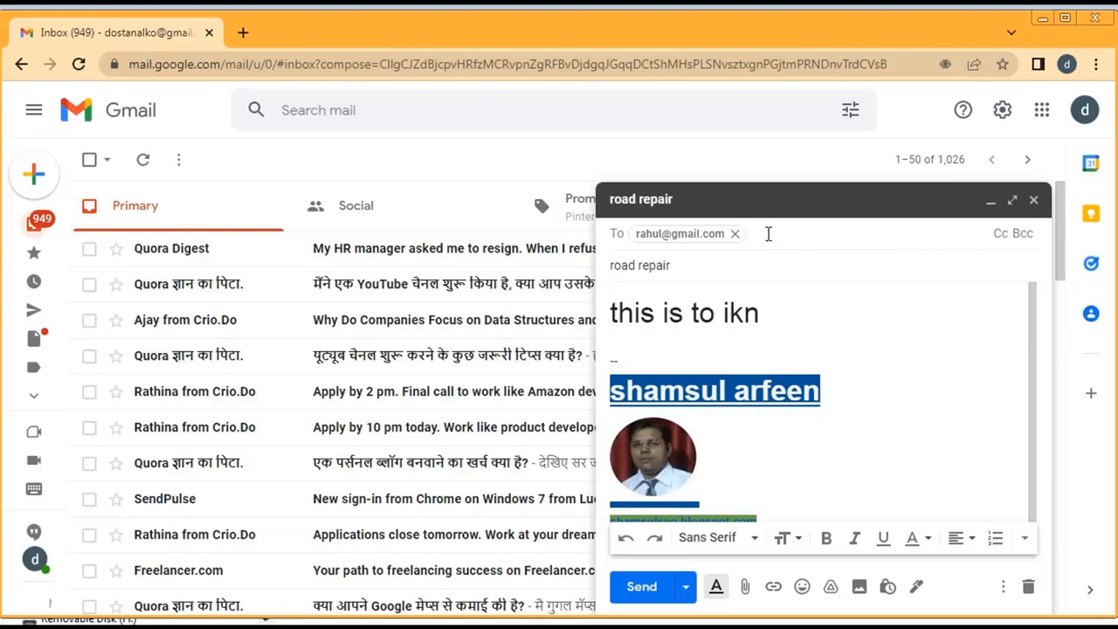
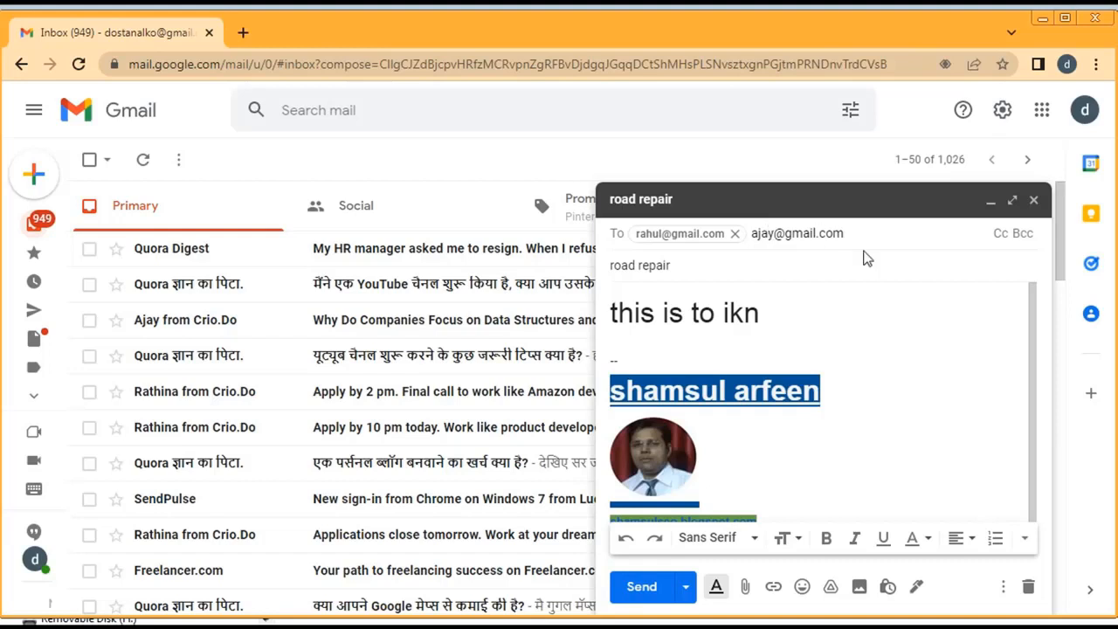
Try a copy recipient's address on a Cc line, then delete it, leaving Cc empty
left_click(1000, 234)
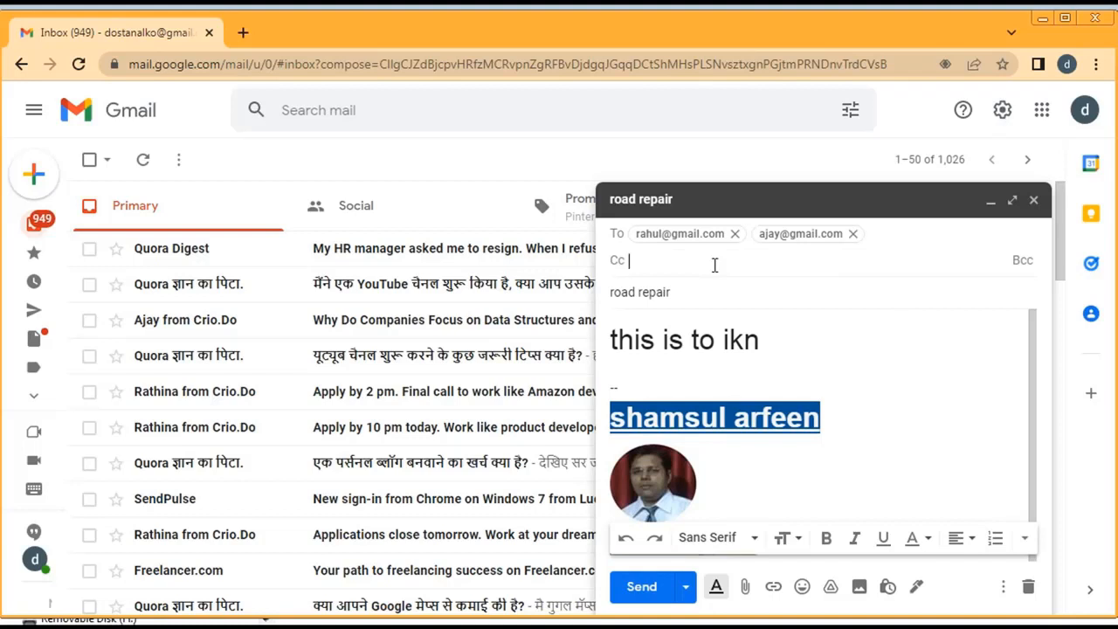
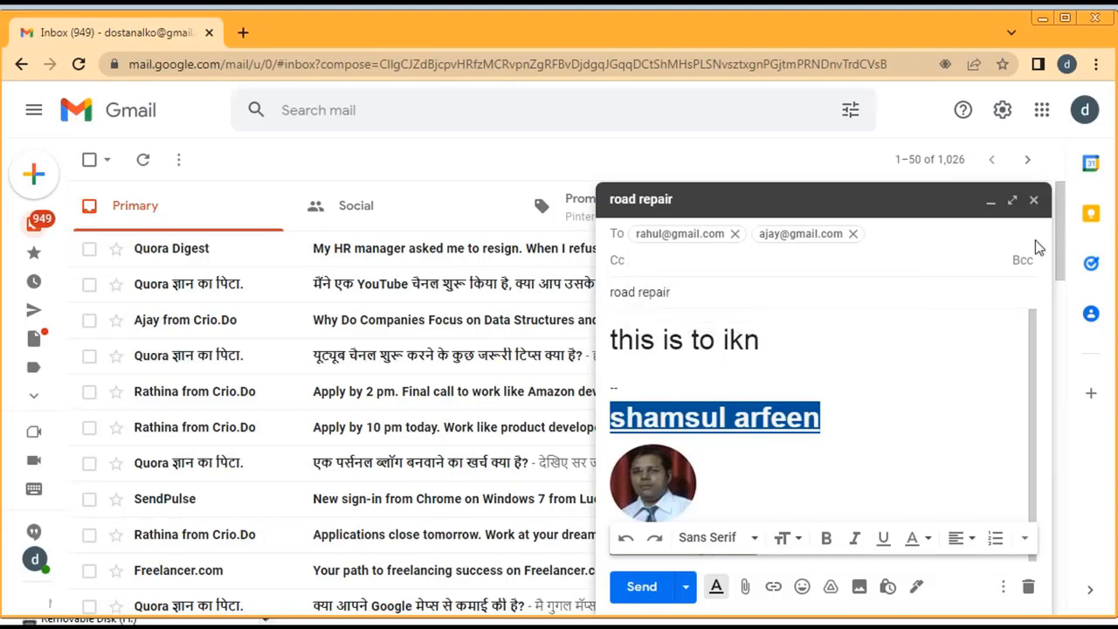
Enter the blind-copy recipient's Gmail address on the Bcc line, correcting its misspelling
left_click(1022, 260)
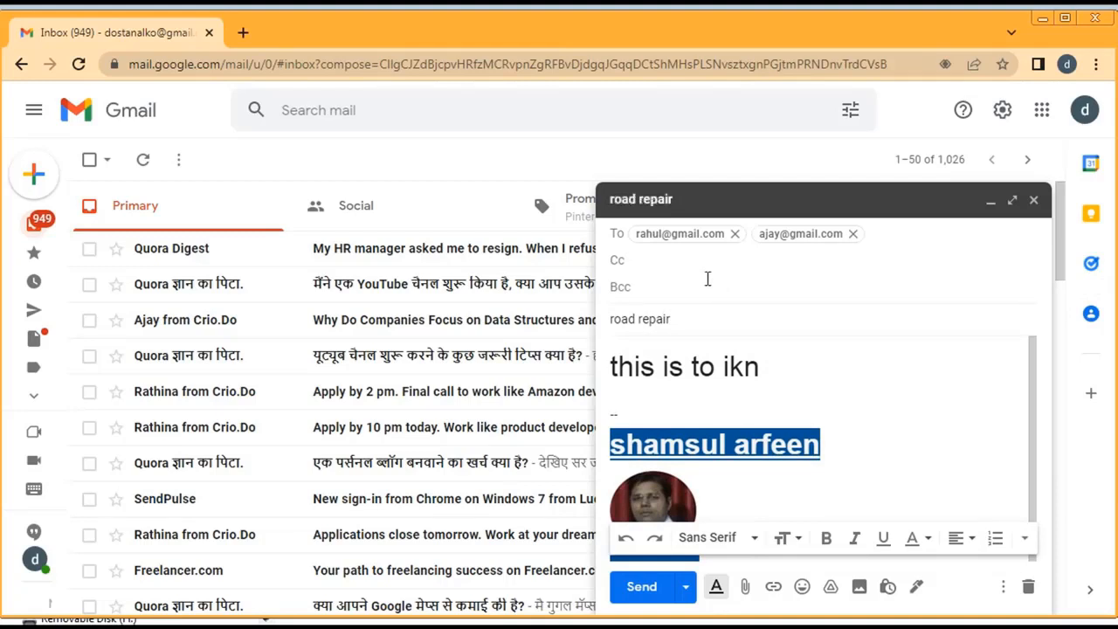
left_click_drag(637, 290, 761, 291)
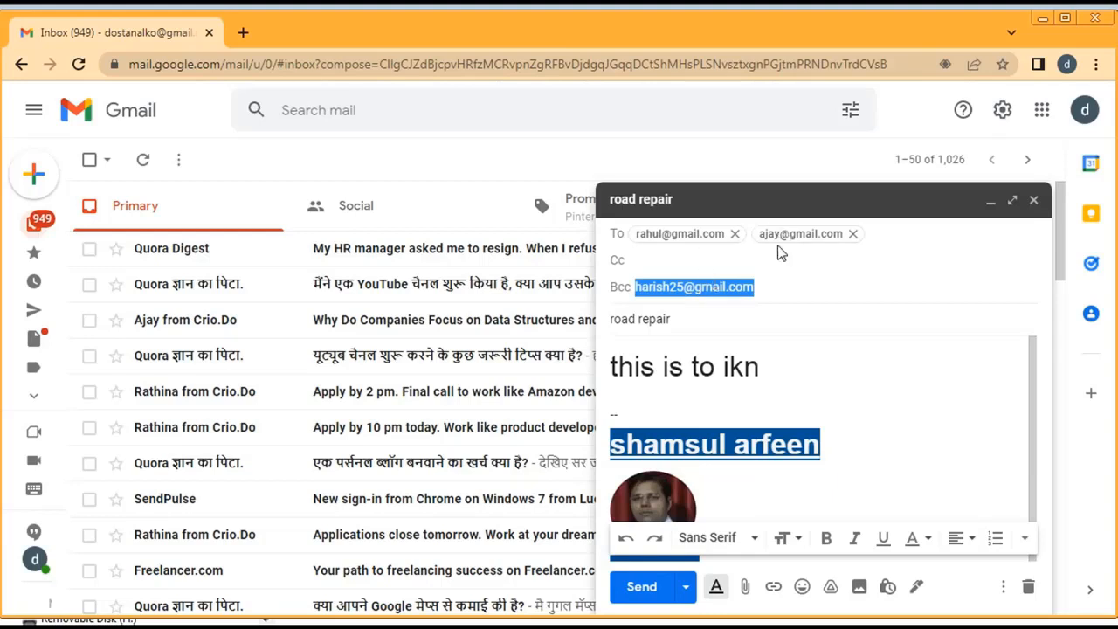
mouse_move(699, 241)
Replace 'ikn' with 'inform that all work is done please see' in the body
left_click(778, 359)
key("BackSpace")
key("BackSpace")
key("BackSpace")
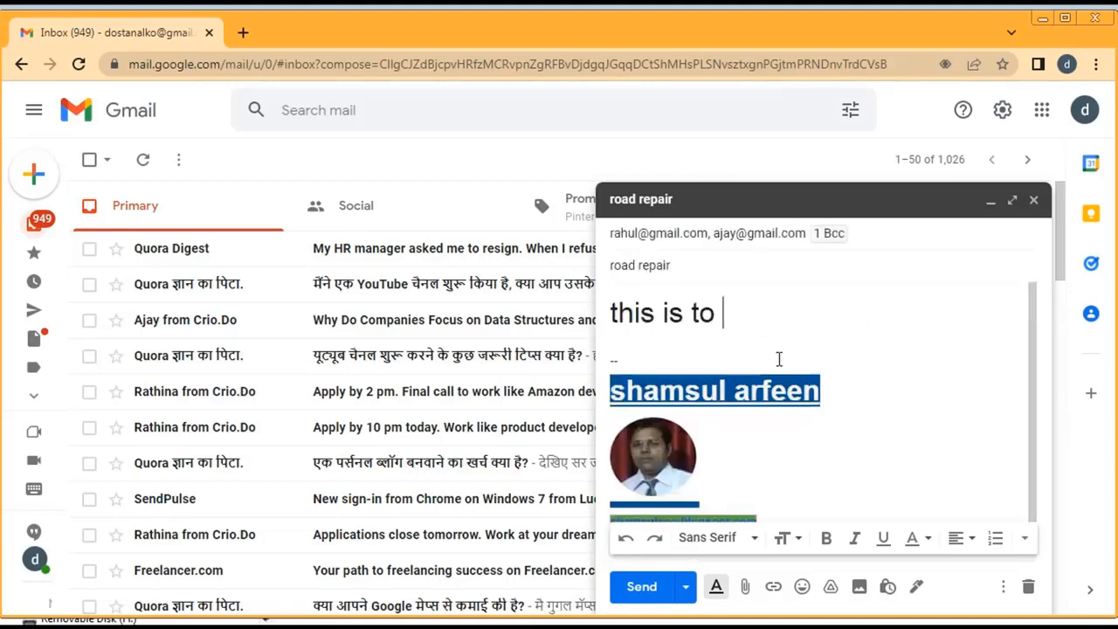
type("inform")
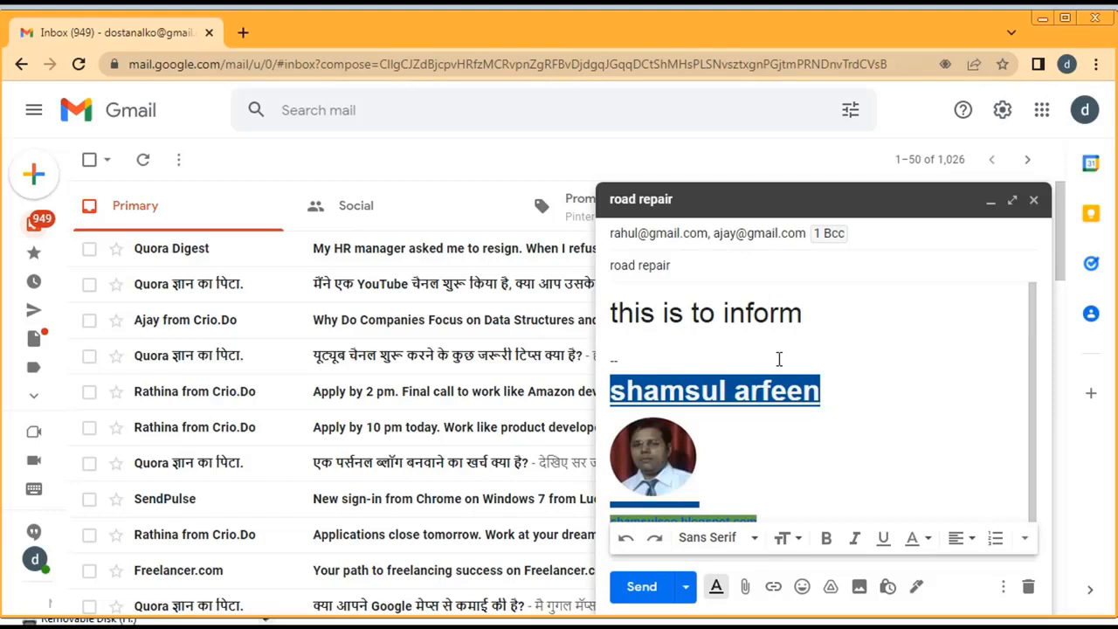
type(" that all wor")
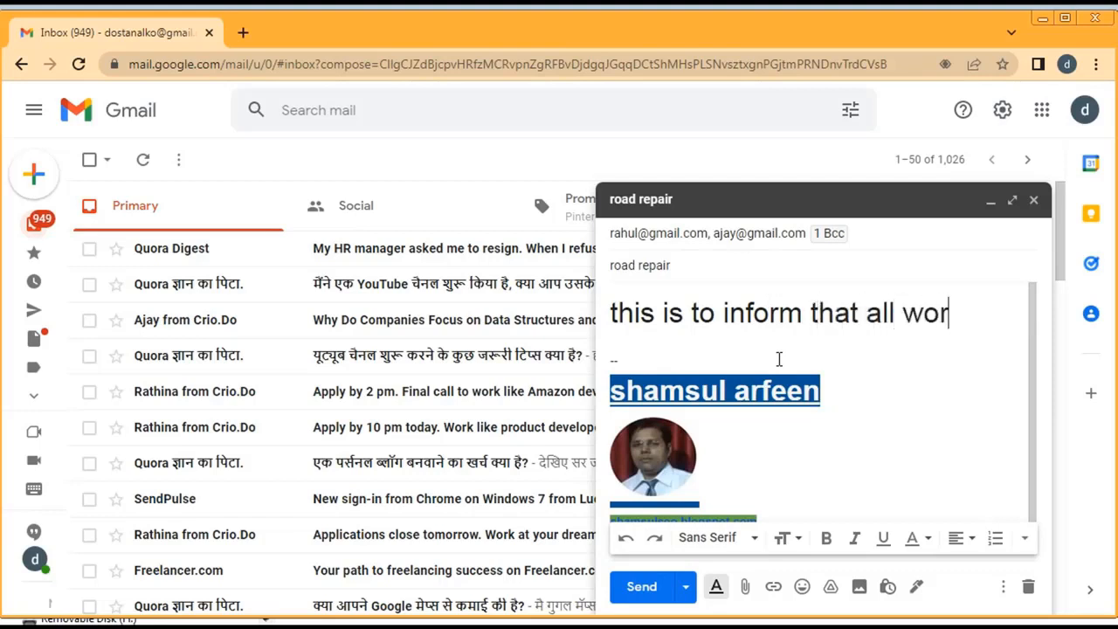
type("k is done ")
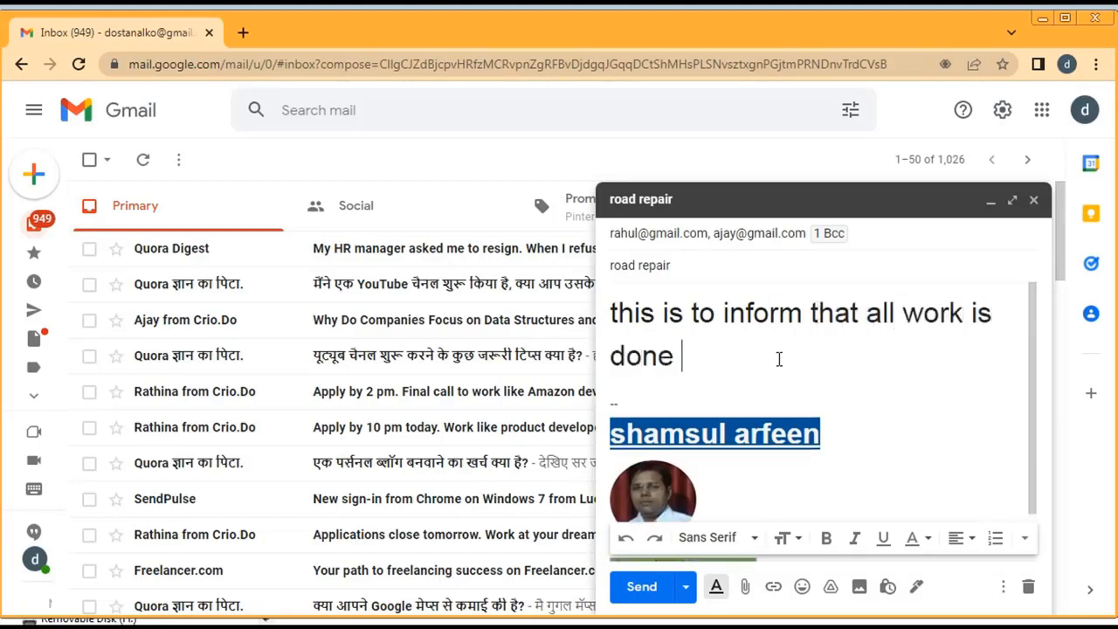
type("please see")
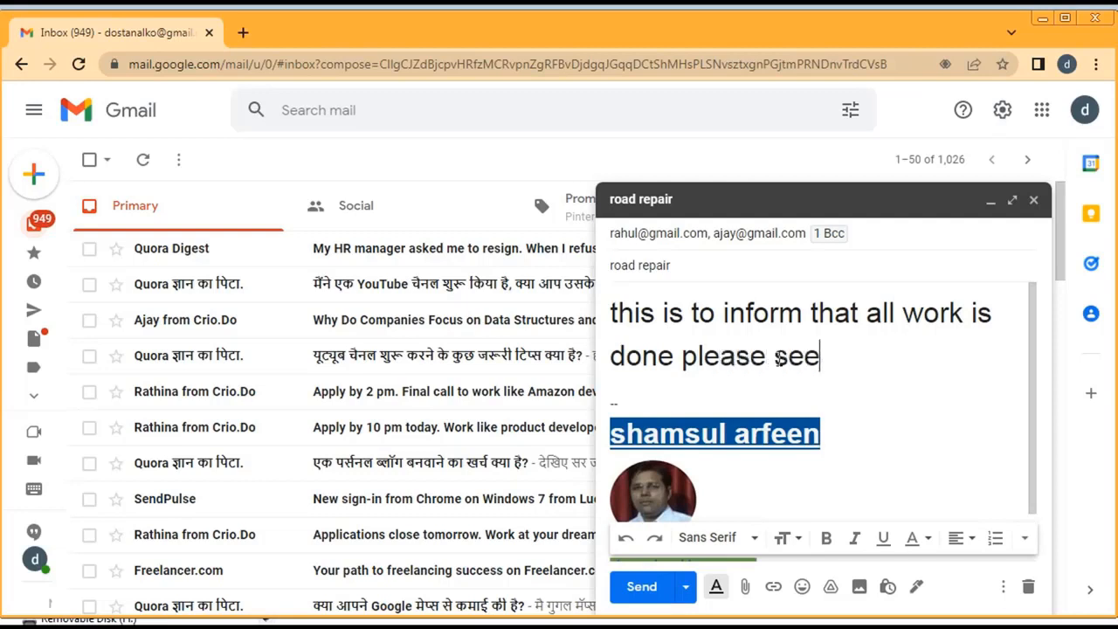